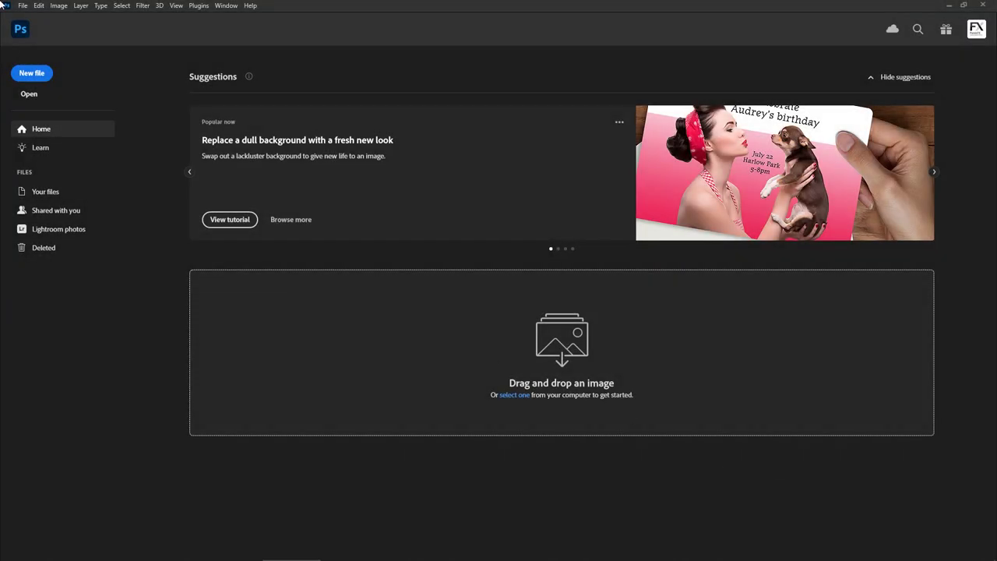
# Open the nasa nebula JPG (1920 × 1240 px) from File > Open
pyautogui.click(23, 6)
pyautogui.click(58, 26)
pyautogui.doubleClick(181, 94)
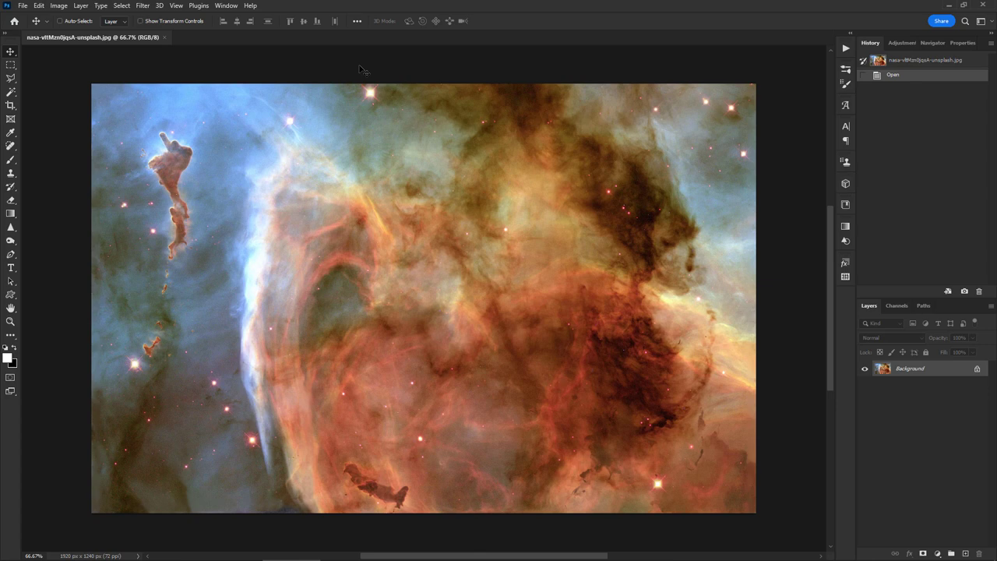
# Place the woman's portrait as an embedded layer, scaled to about 58% and shifted left
pyautogui.click(23, 6)
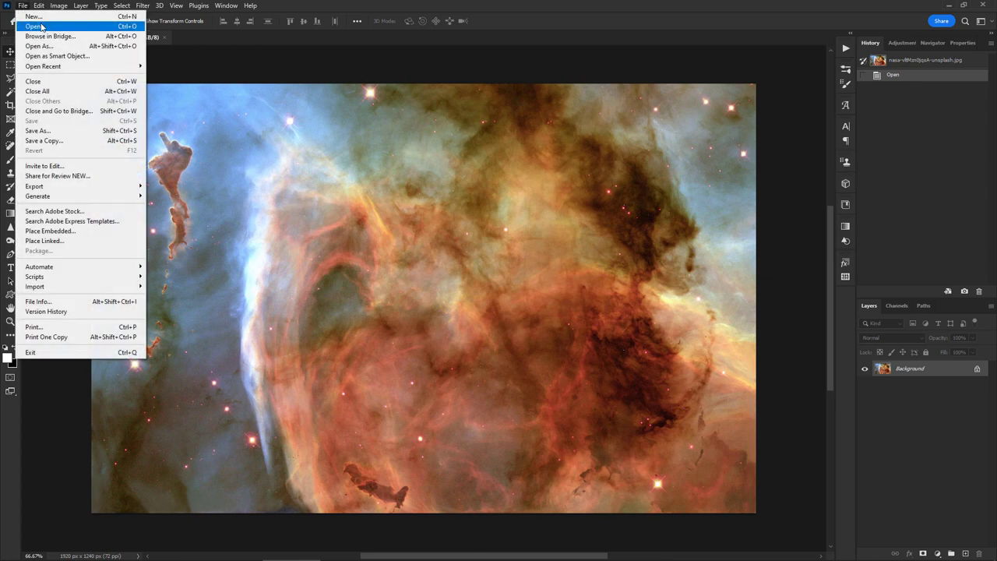
pyautogui.click(74, 232)
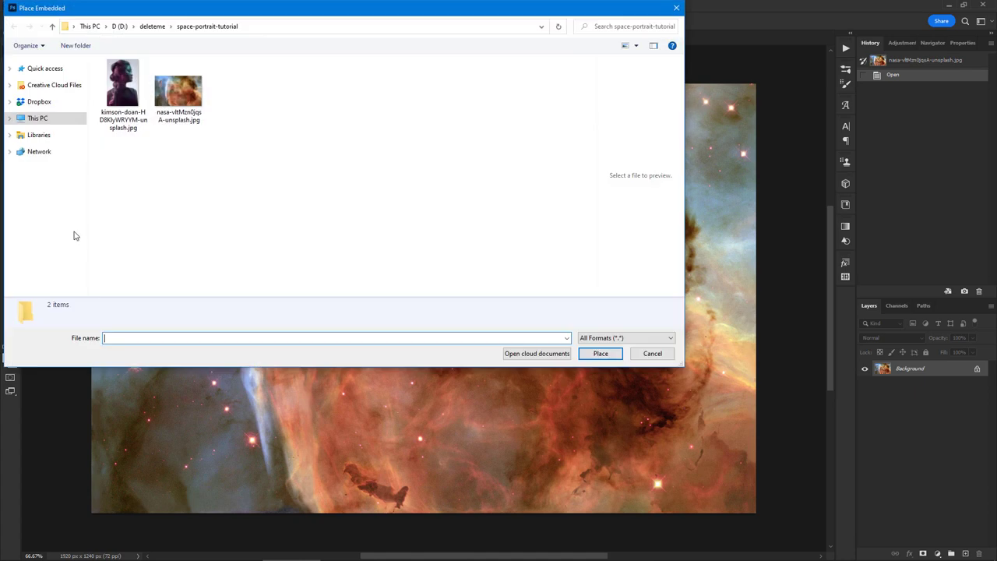
pyautogui.doubleClick(126, 92)
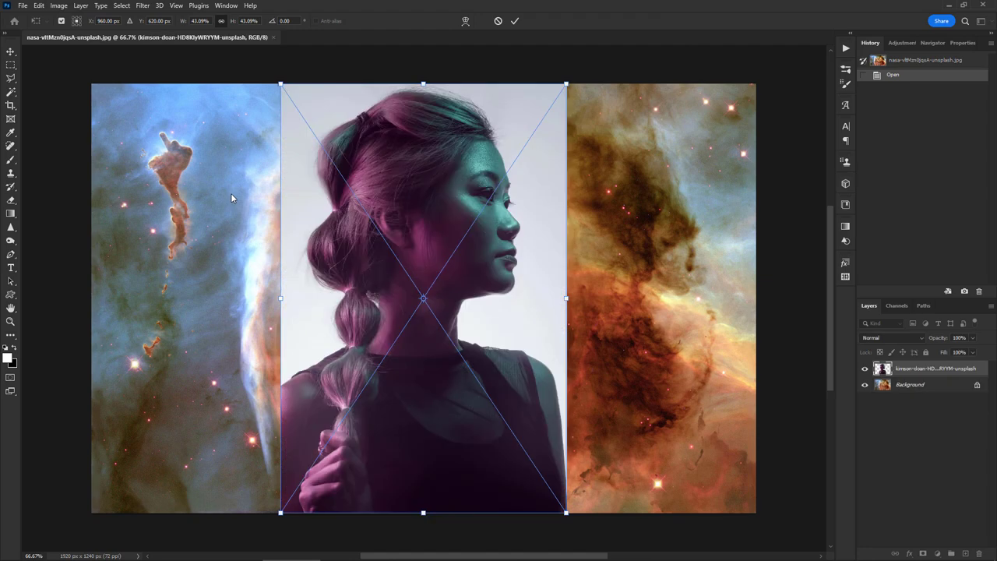
pyautogui.hotkey('ctrl', '-')
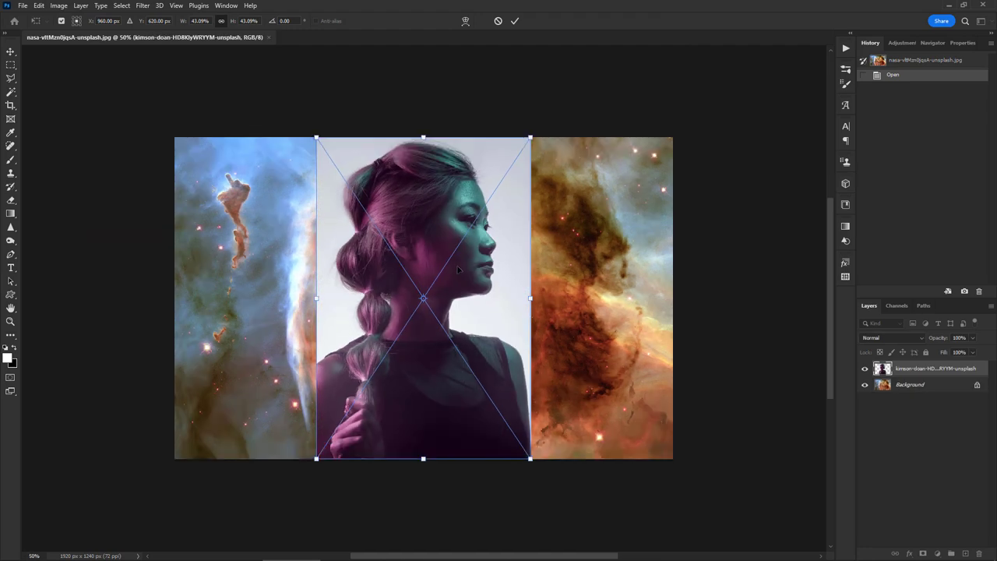
pyautogui.moveTo(316, 459); pyautogui.dragTo(195, 544)
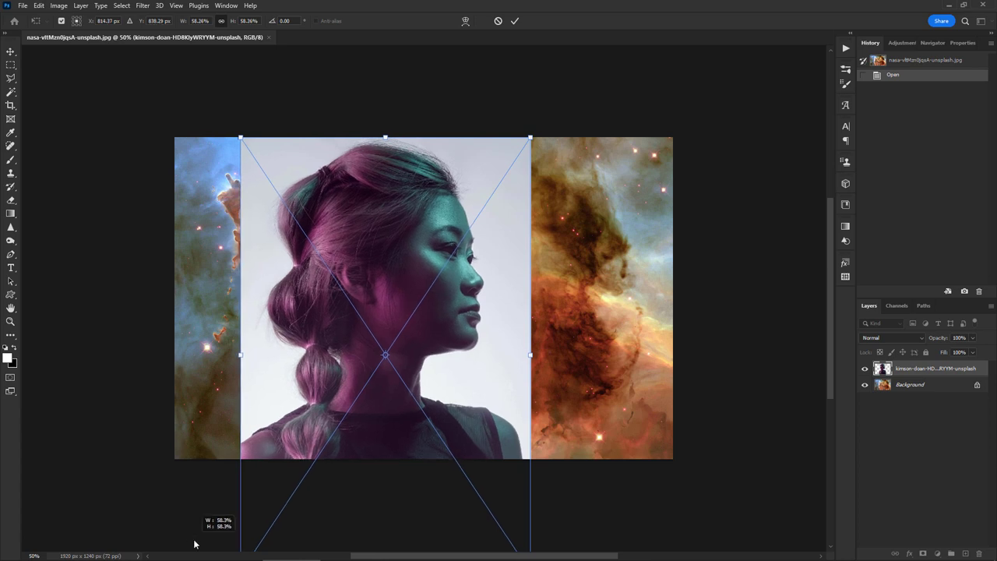
pyautogui.moveTo(448, 385); pyautogui.dragTo(392, 394)
pyautogui.press('Return')
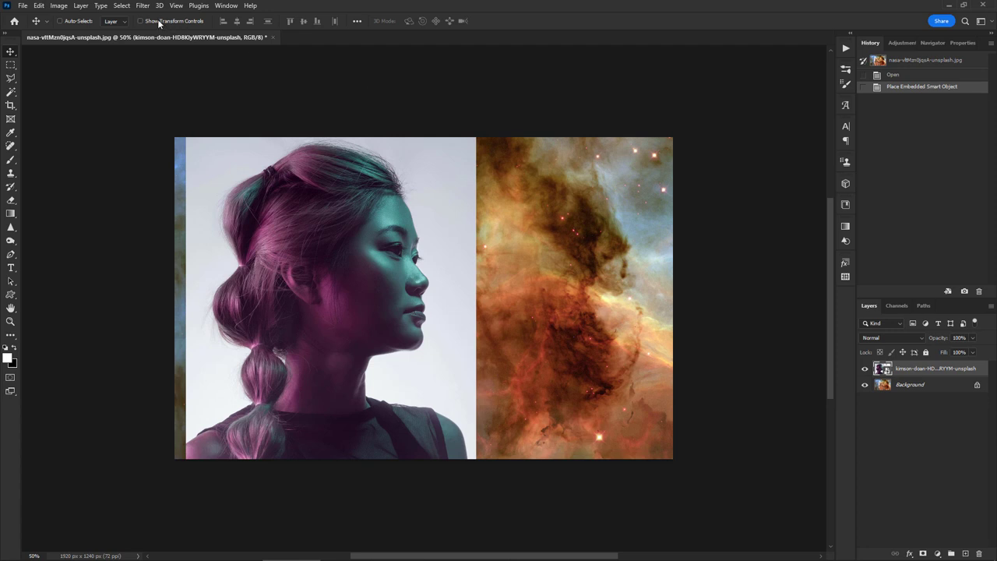
# Select the woman with Select > Subject and turn it into a layer mask on her portrait
pyautogui.click(123, 6)
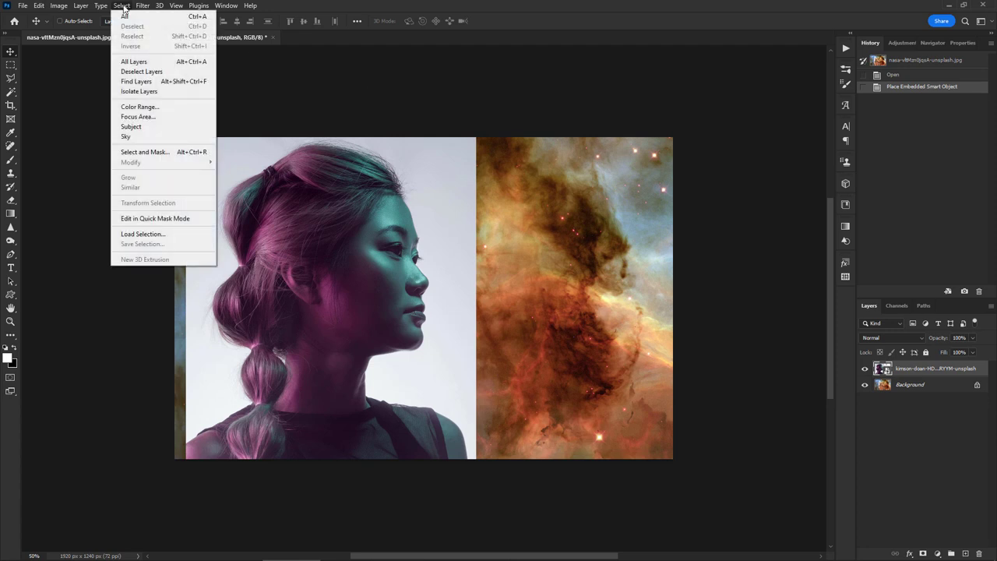
pyautogui.click(131, 126)
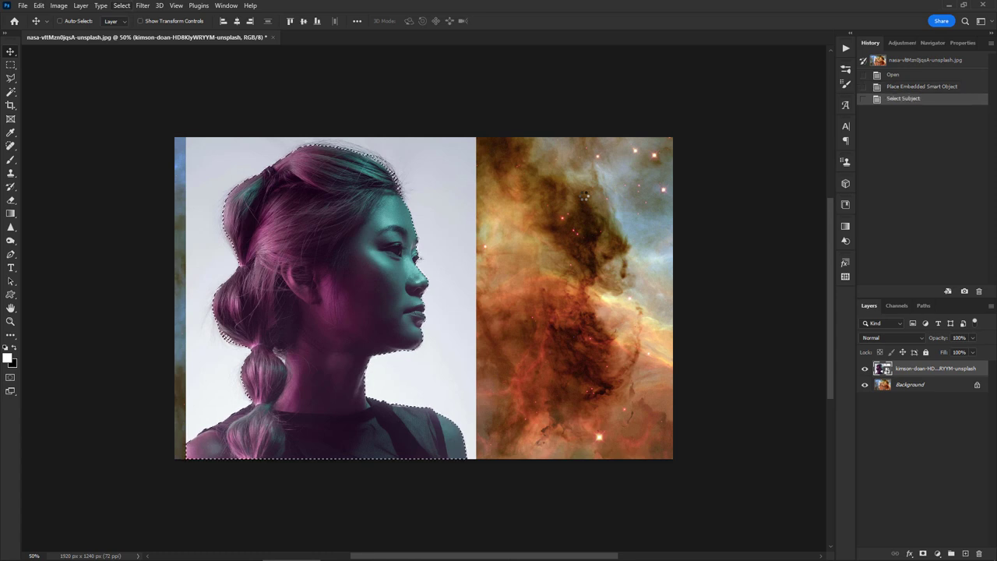
pyautogui.click(924, 553)
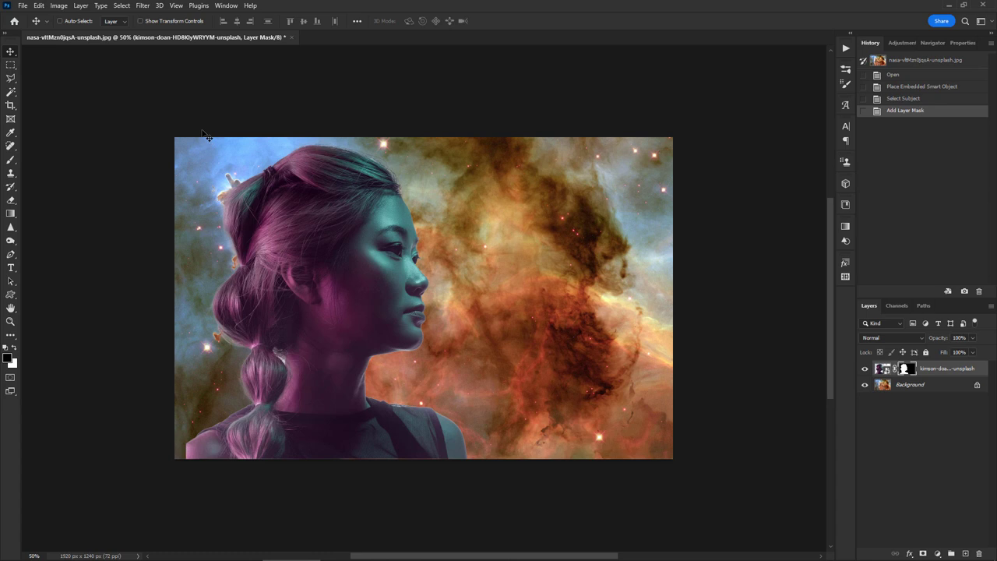
# Add an Exposure adjustment clipped to the portrait, set to -2.93 exposure and 1.21 gamma correction
pyautogui.click(81, 6)
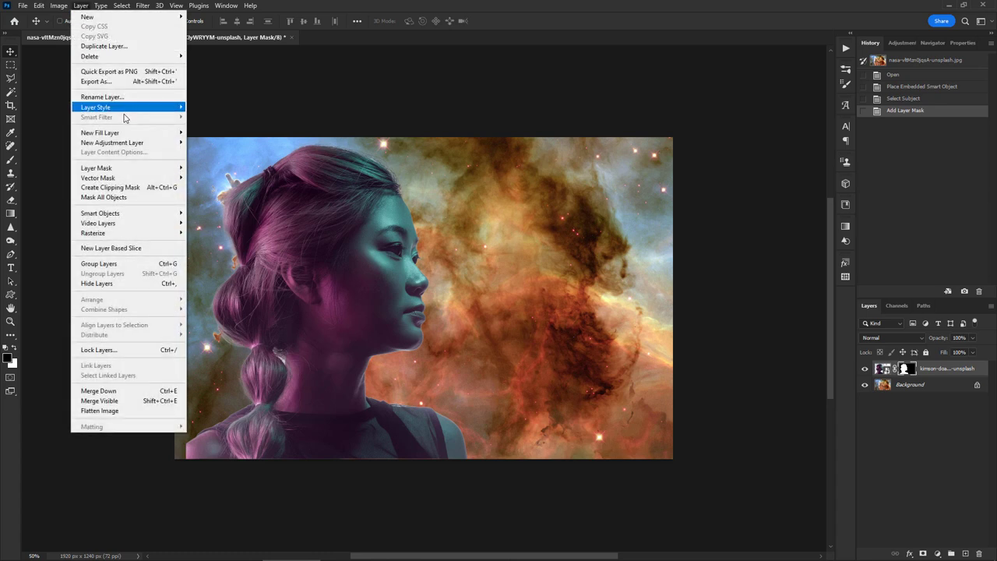
pyautogui.moveTo(137, 148)
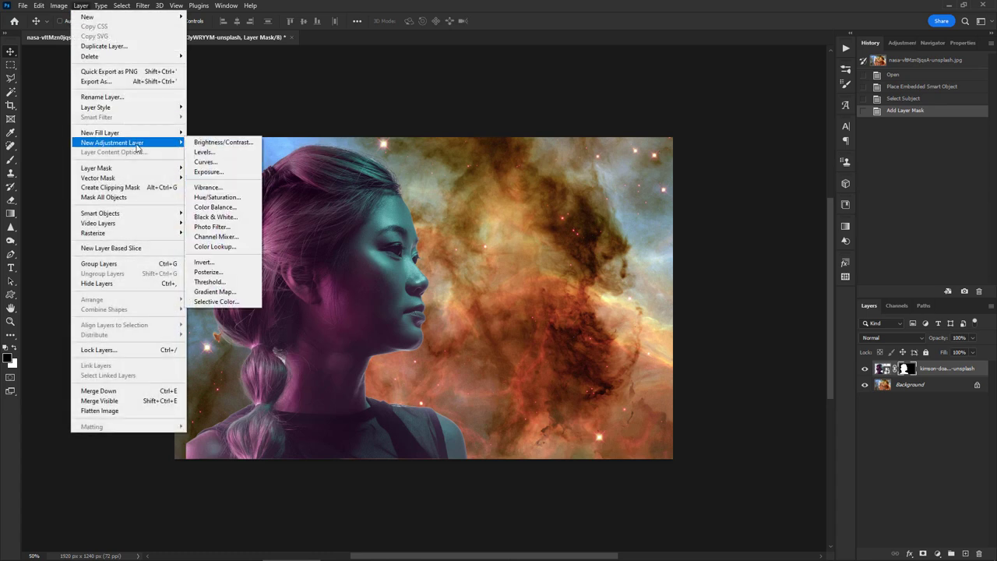
pyautogui.click(230, 172)
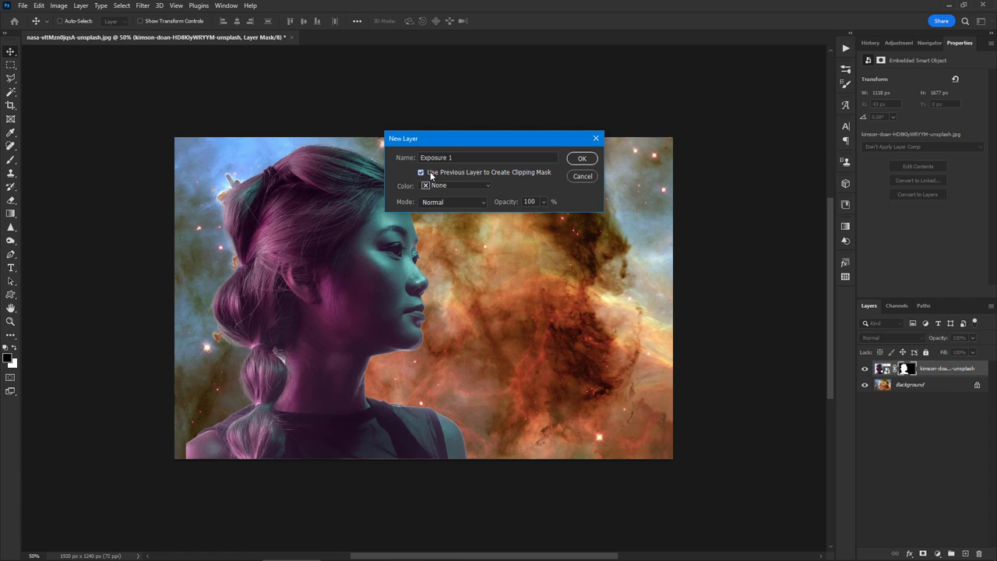
pyautogui.click(583, 159)
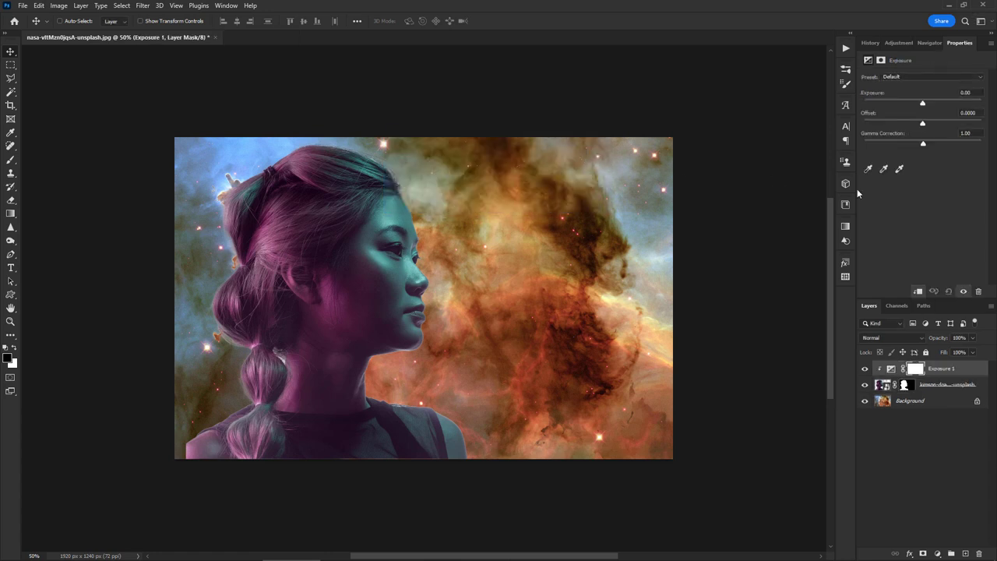
pyautogui.moveTo(923, 103); pyautogui.dragTo(920, 103)
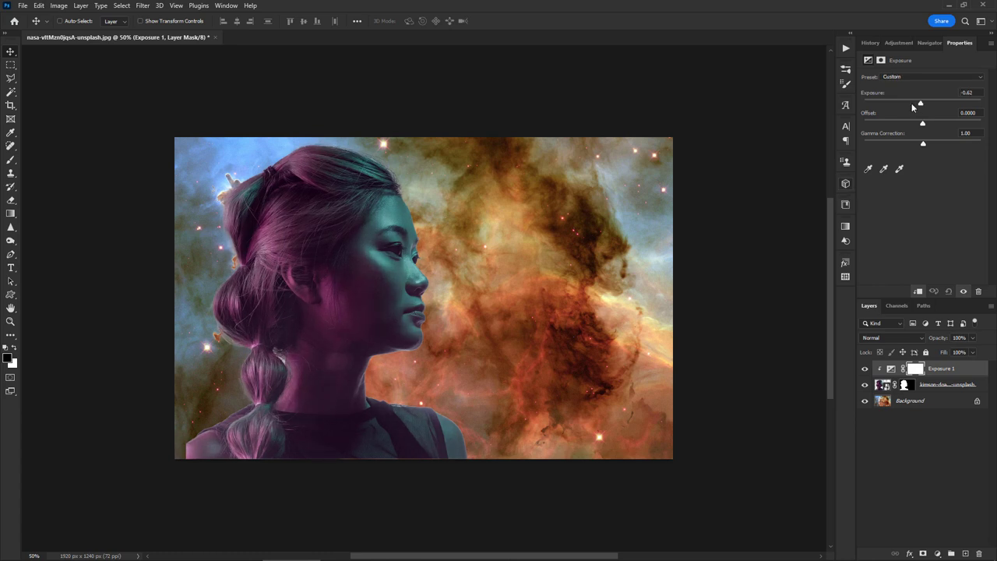
pyautogui.click(904, 110)
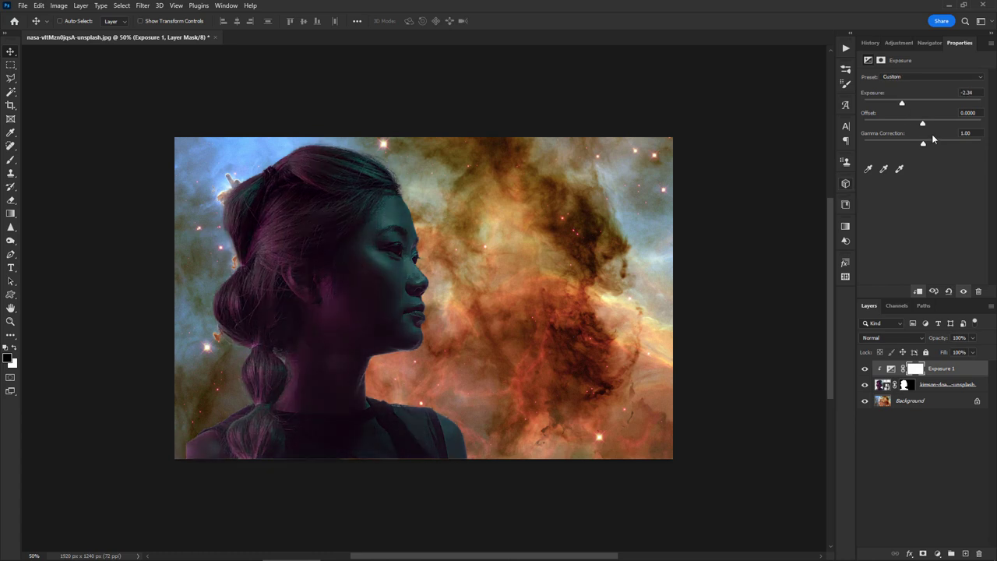
pyautogui.moveTo(906, 103); pyautogui.dragTo(900, 103)
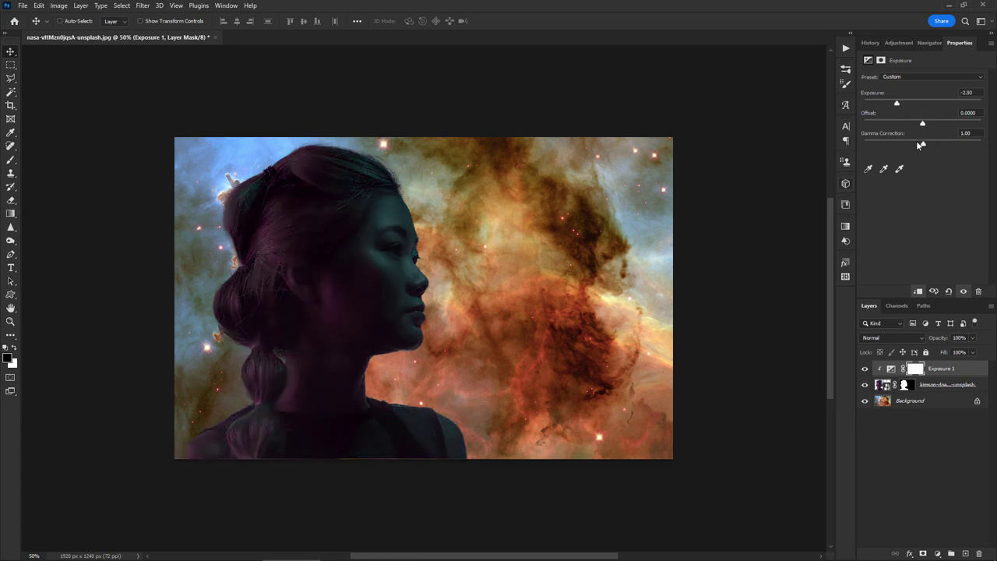
pyautogui.moveTo(924, 145); pyautogui.dragTo(916, 147)
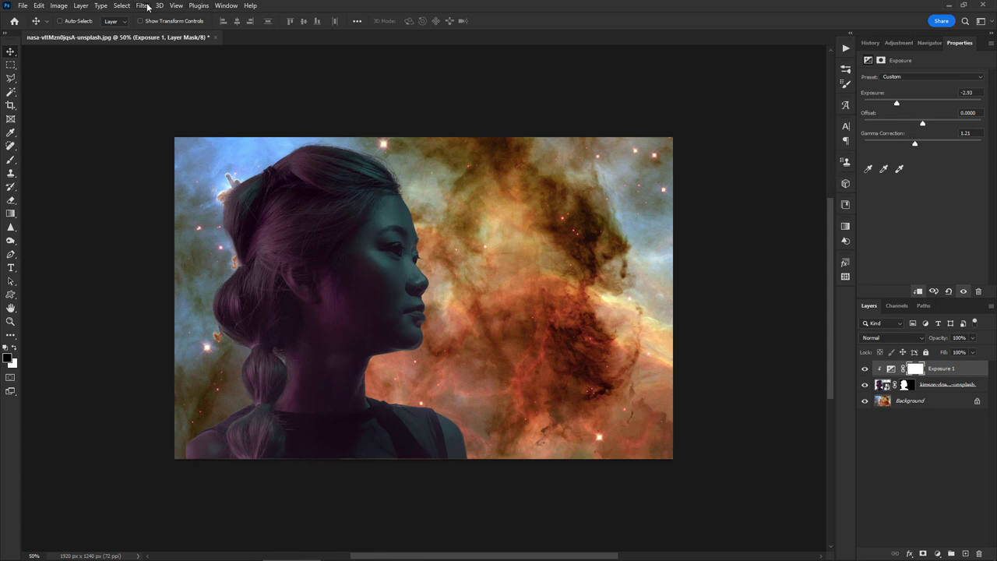
# Add a clipped Photo Filter adjustment using Warming Filter (85) at 100% density
pyautogui.click(80, 5)
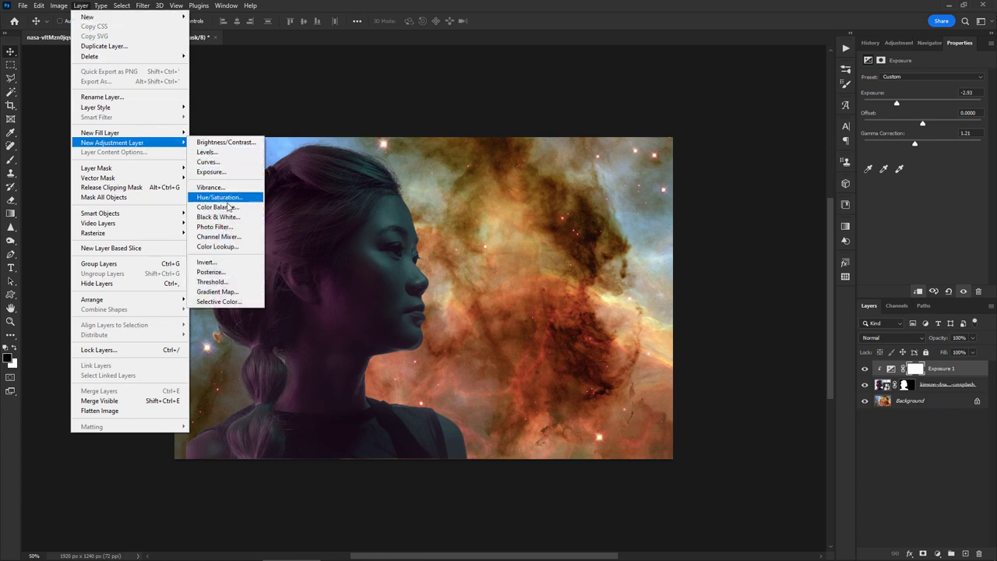
pyautogui.click(223, 226)
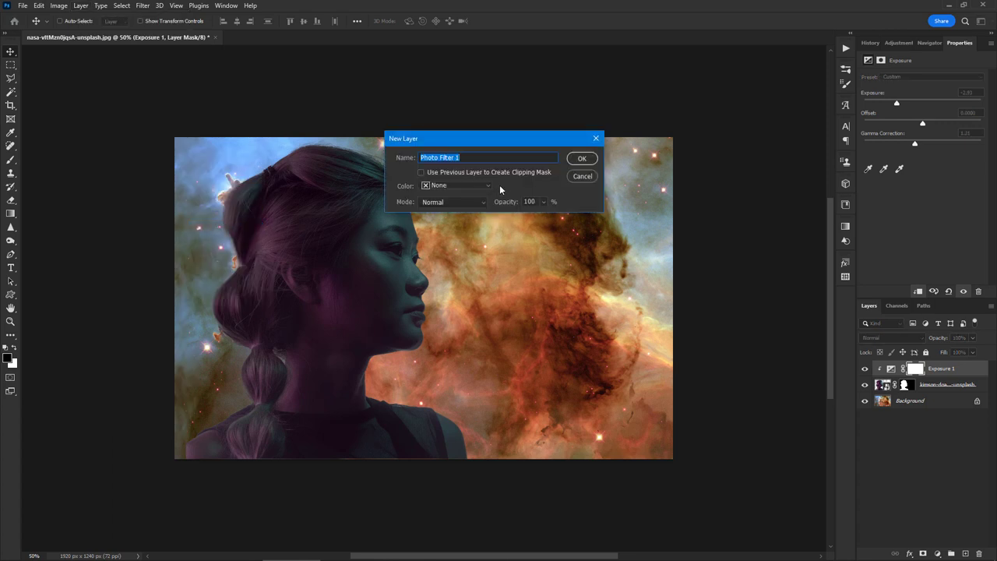
pyautogui.click(452, 177)
pyautogui.click(580, 160)
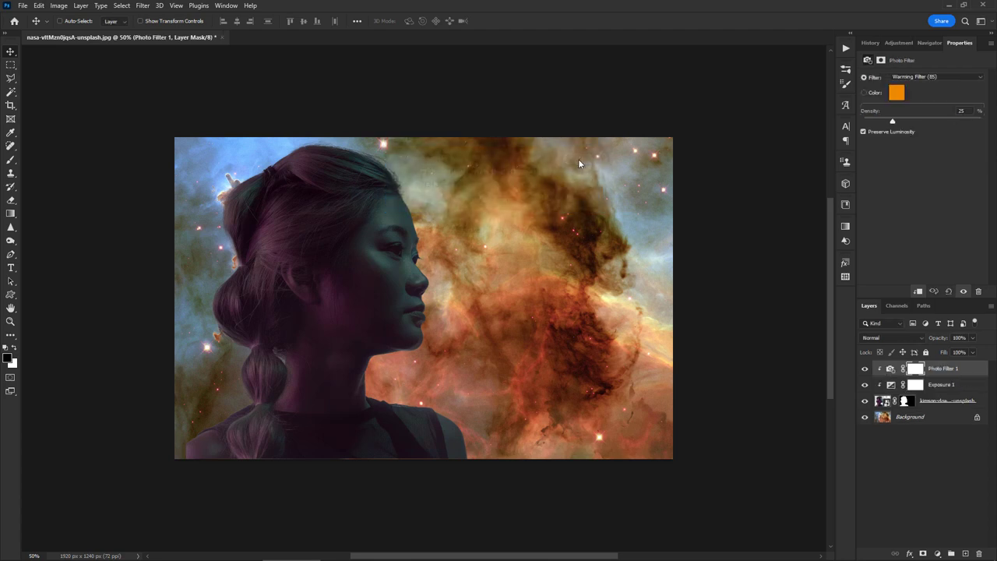
pyautogui.moveTo(893, 123); pyautogui.dragTo(890, 123)
pyautogui.click(983, 121)
# Target the portrait's layer mask and choose the first PFx-handy-gradients preset for the Gradient tool
pyautogui.click(906, 403)
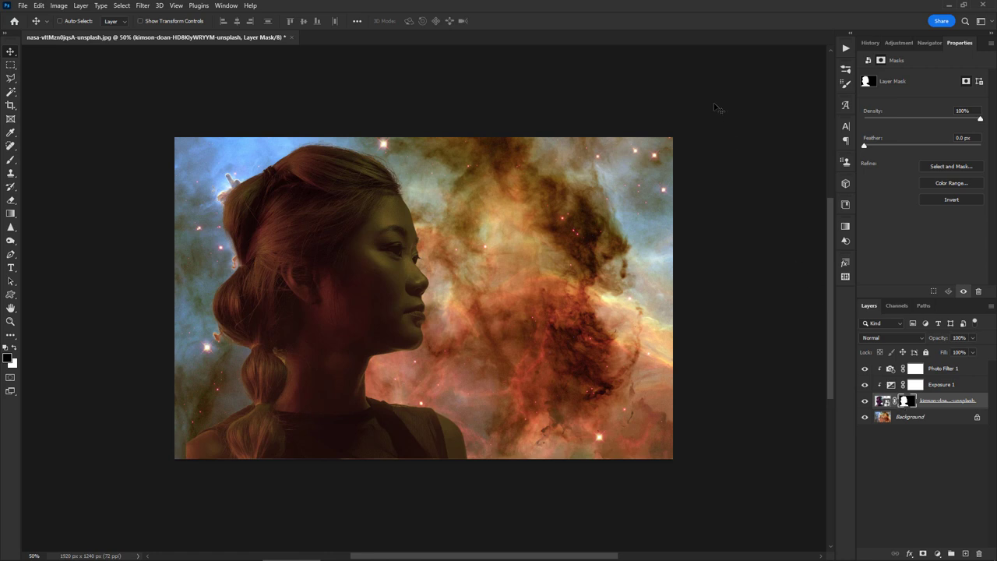
pyautogui.press('g')
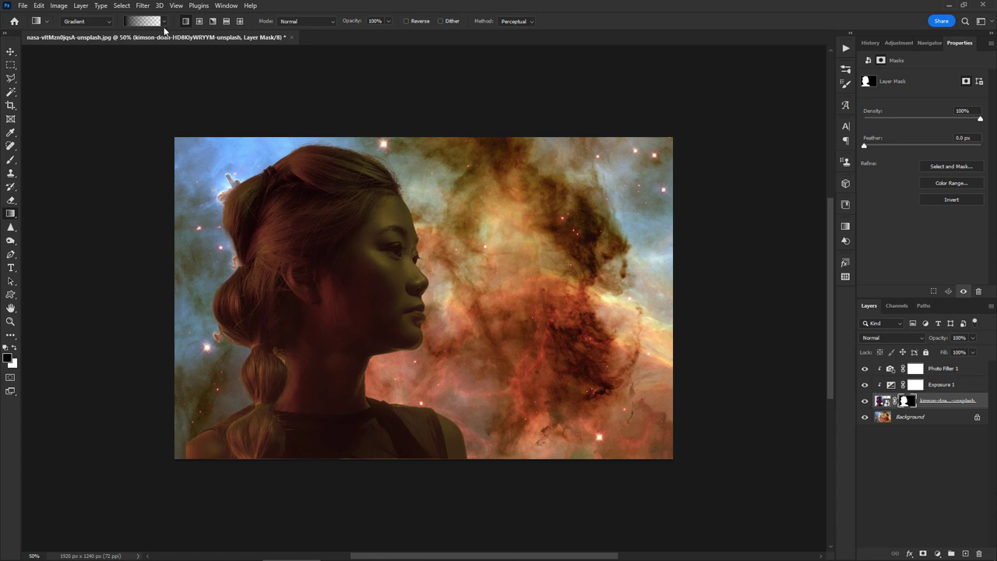
pyautogui.click(141, 23)
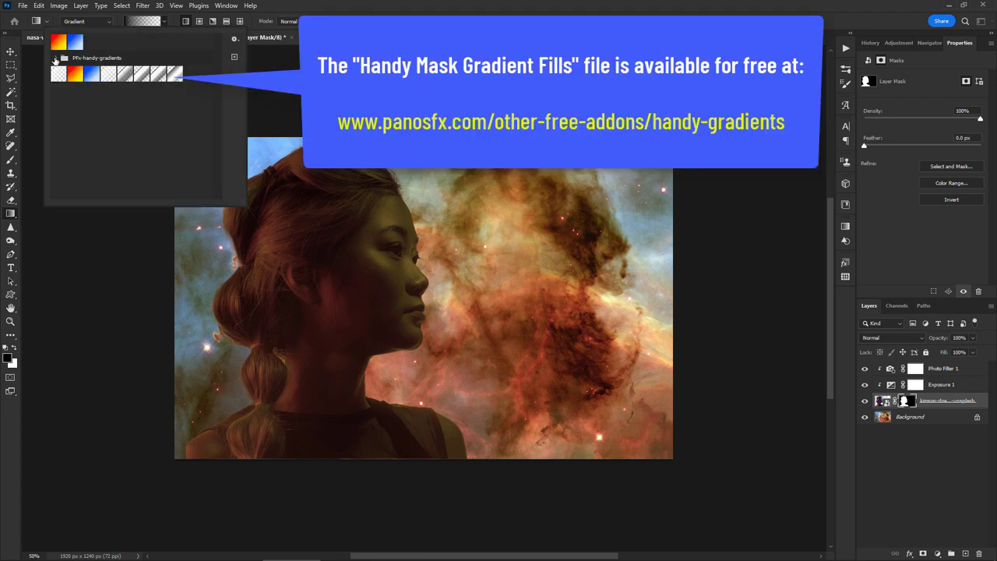
pyautogui.click(55, 59)
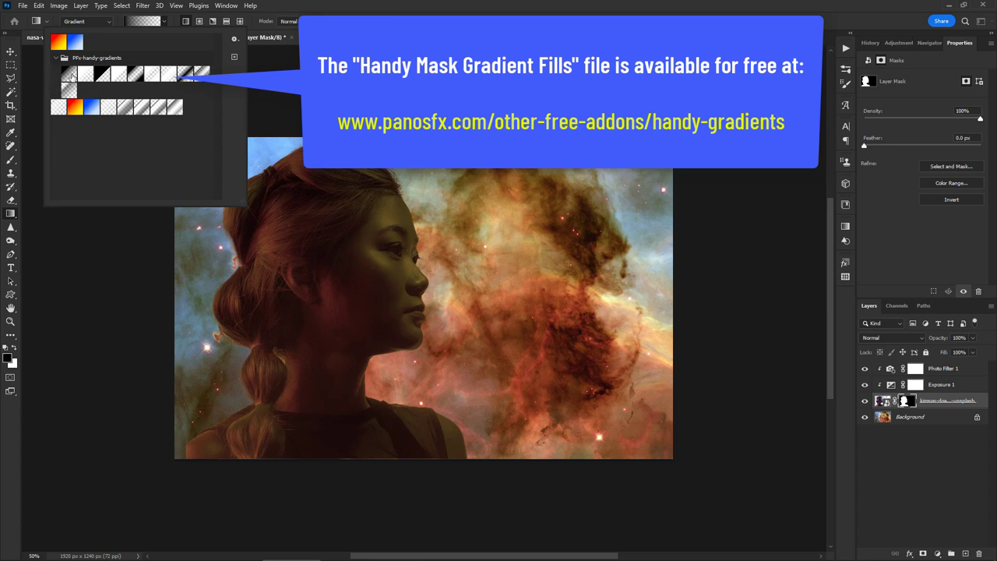
pyautogui.doubleClick(70, 75)
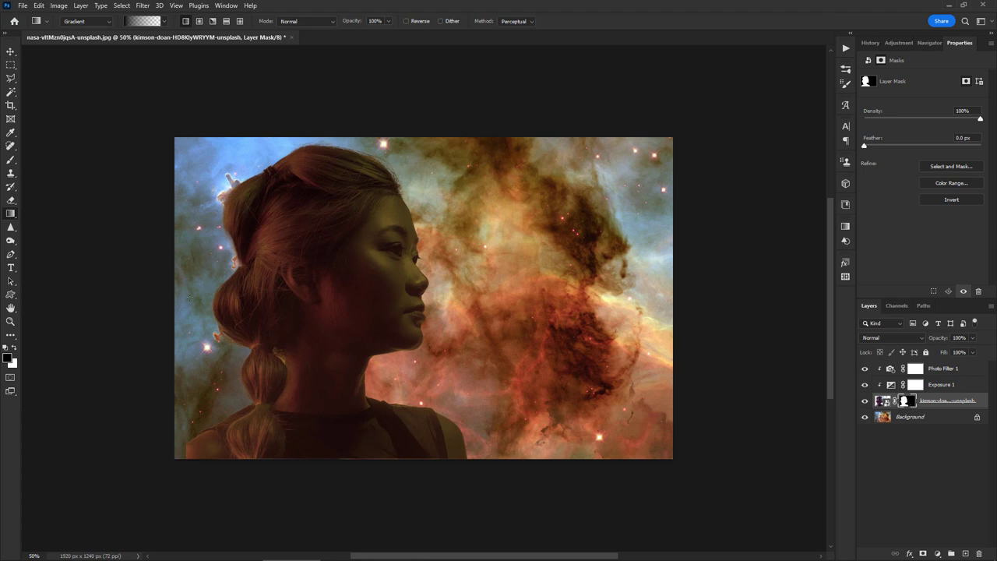
# Draw the mask gradient from the image top down to the face so the hair fades out
pyautogui.moveTo(189, 297); pyautogui.dragTo(417, 289)
pyautogui.moveTo(344, 471); pyautogui.dragTo(371, 318)
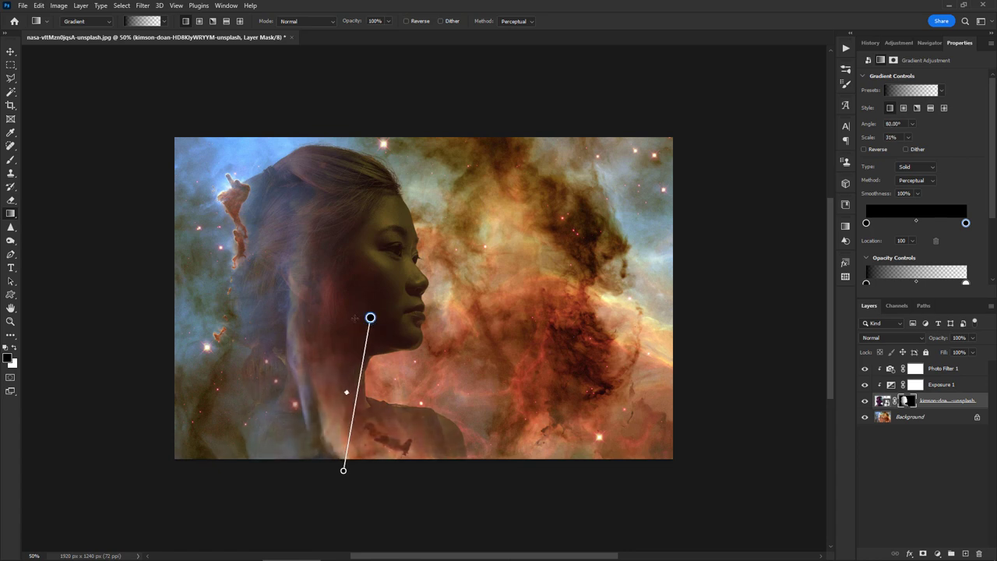
pyautogui.moveTo(341, 131); pyautogui.dragTo(351, 257)
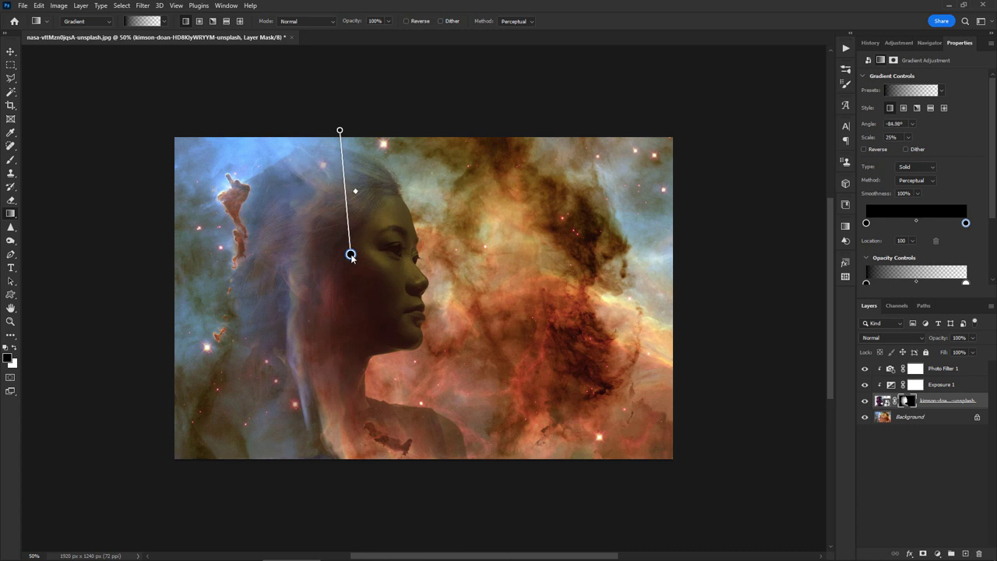
pyautogui.hotkey('ctrl', '+')
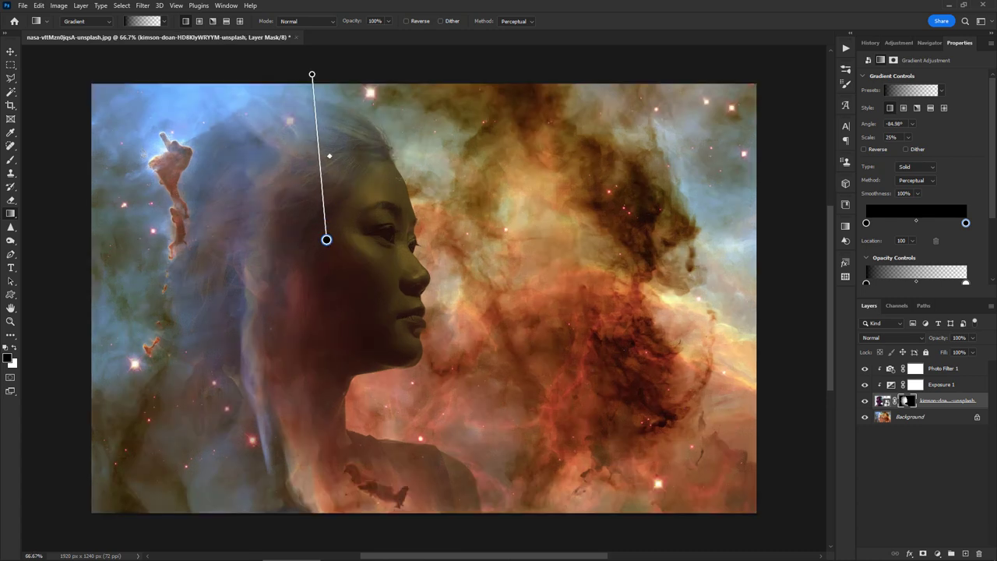
pyautogui.press('v')
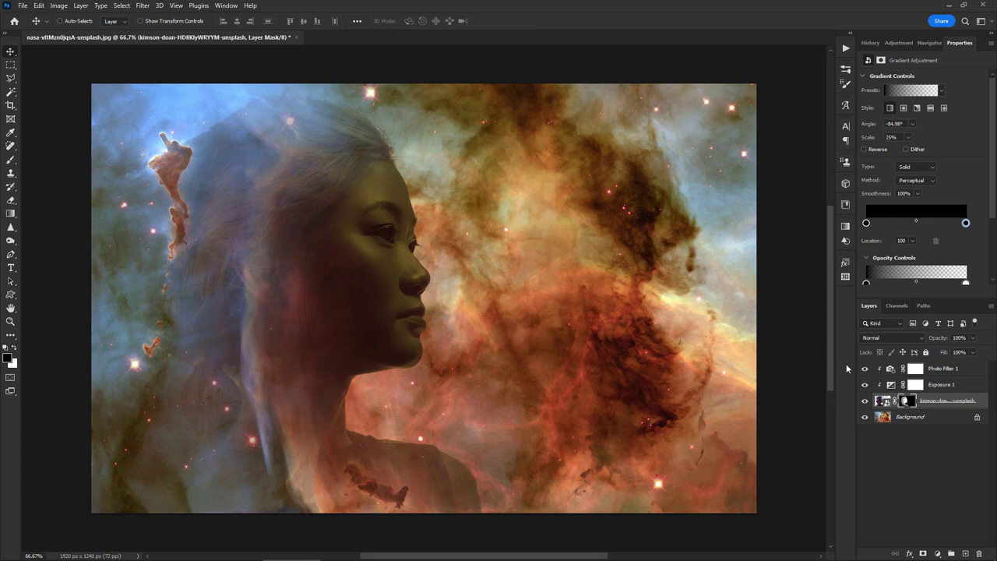
# Set the Exposure 1 layer to -4.00 exposure with gamma correction at 1.27
pyautogui.click(891, 386)
pyautogui.moveTo(897, 105); pyautogui.dragTo(887, 102)
pyautogui.moveTo(913, 142); pyautogui.dragTo(914, 145)
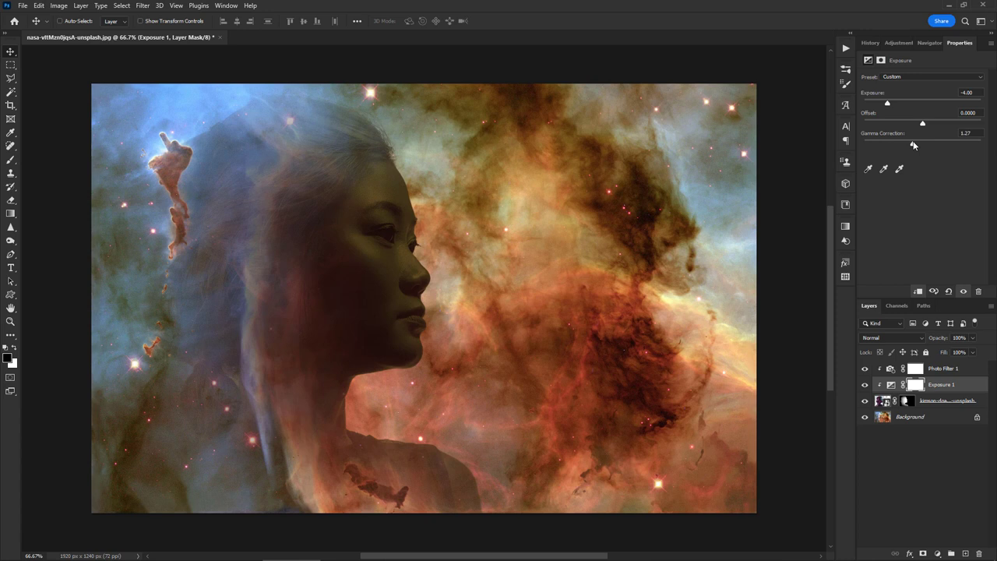
# On a new layer above Photo Filter 1, stamp a 250 px Sparkle 1 brush above the forehead
pyautogui.click(940, 373)
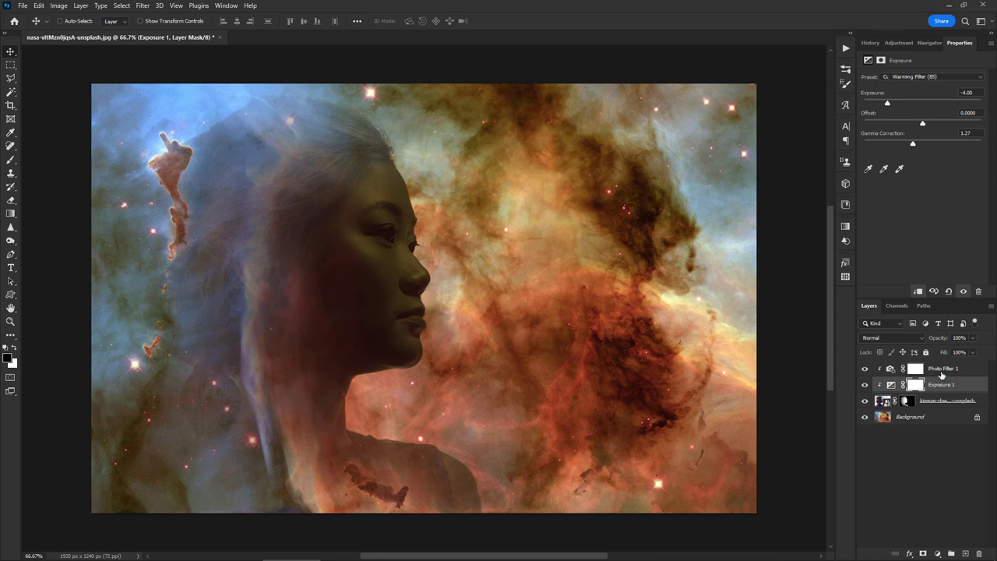
pyautogui.click(966, 553)
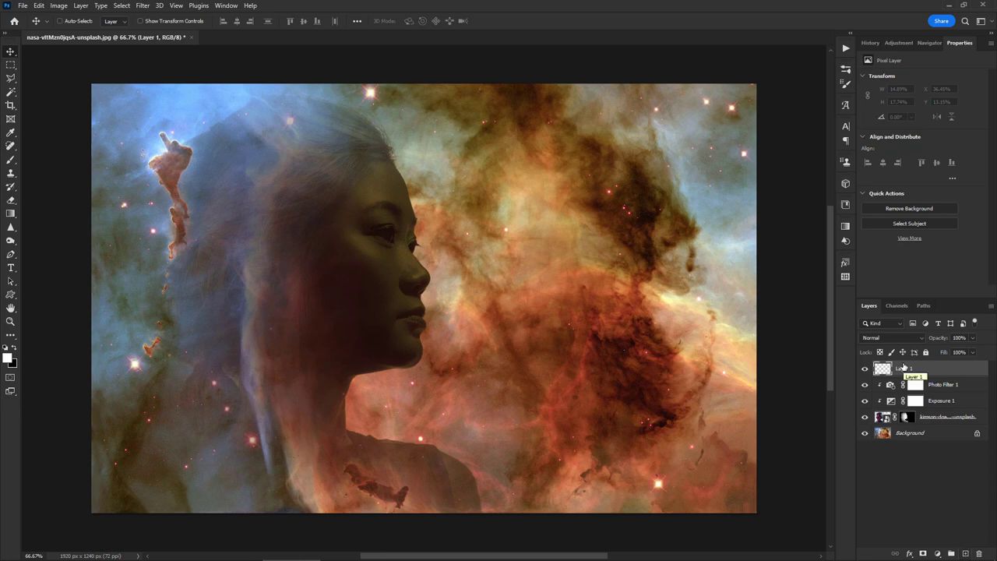
pyautogui.click(227, 6)
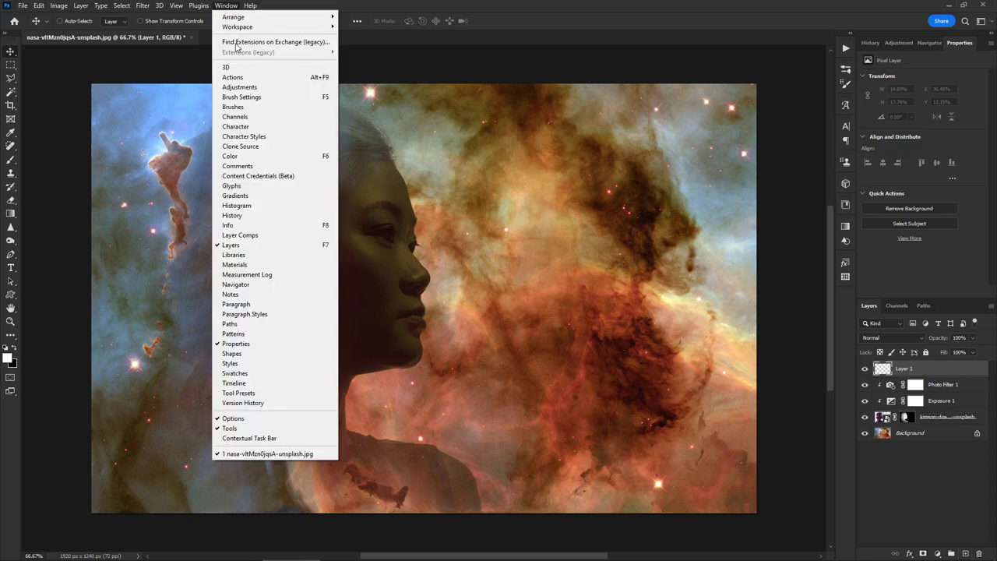
pyautogui.click(240, 107)
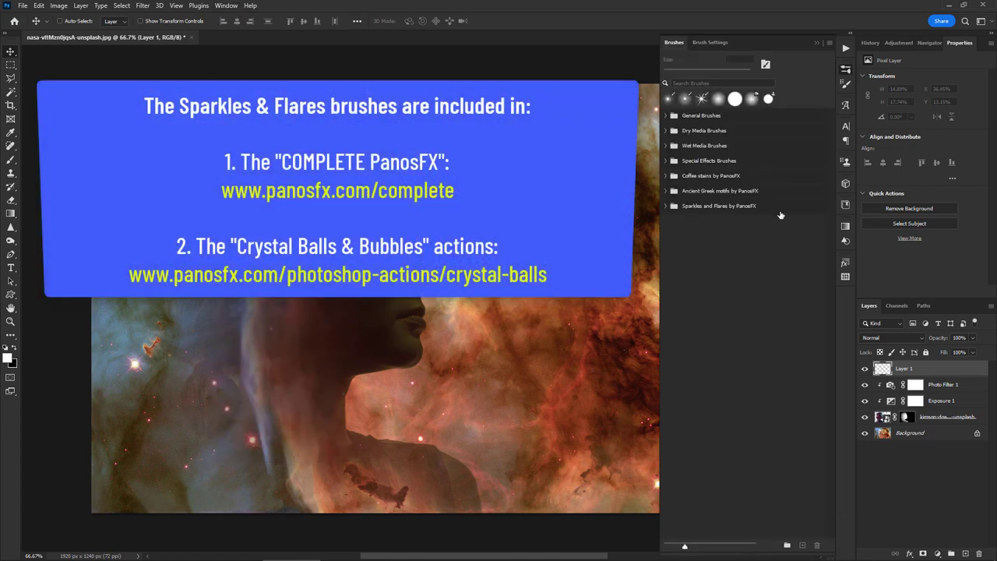
pyautogui.click(831, 45)
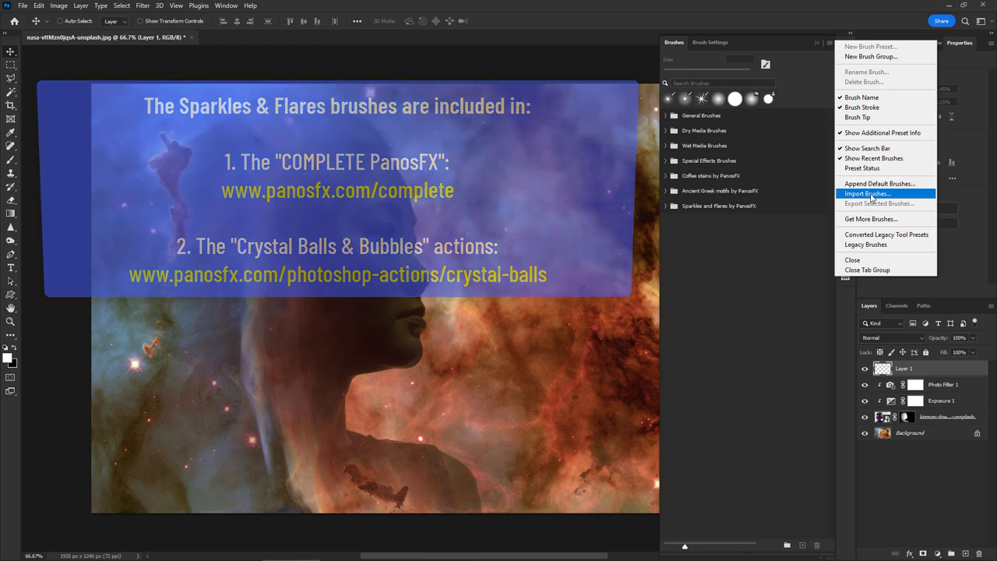
pyautogui.click(754, 233)
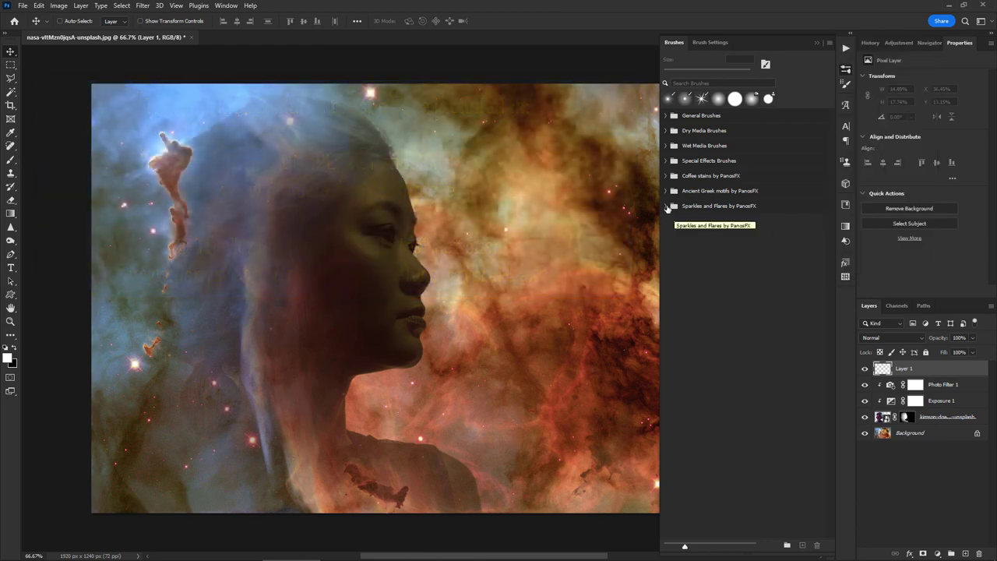
pyautogui.click(666, 206)
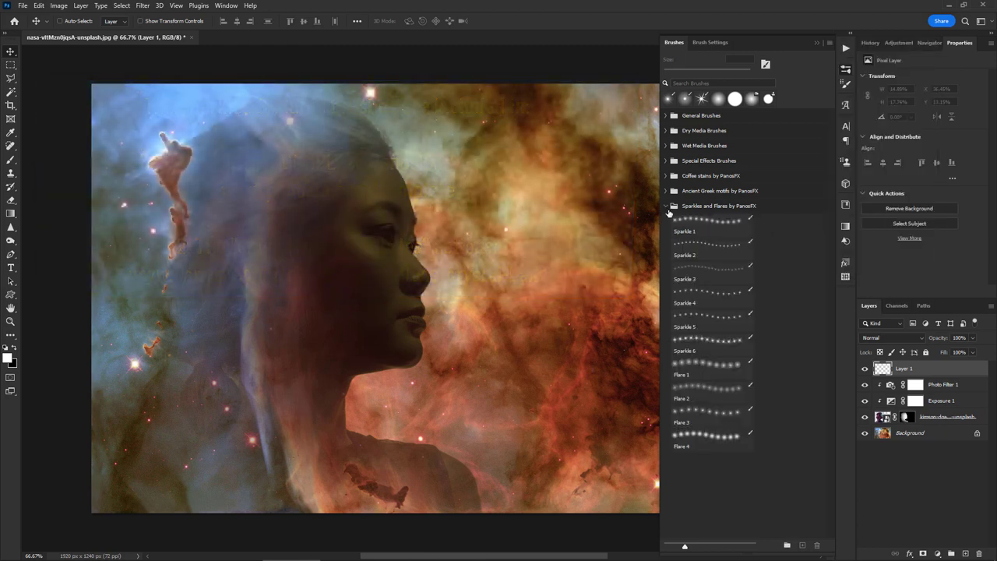
pyautogui.click(687, 223)
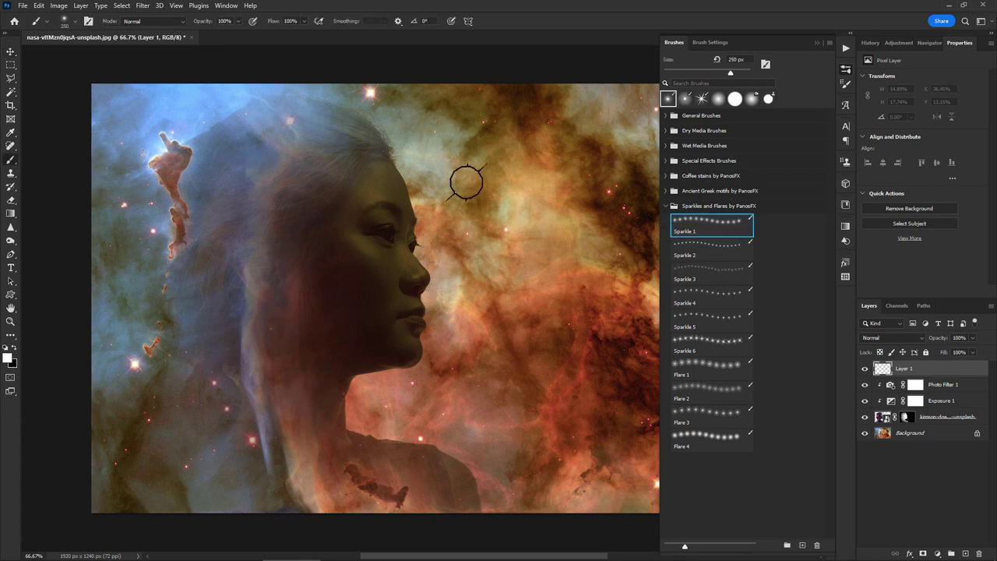
pyautogui.click(412, 187)
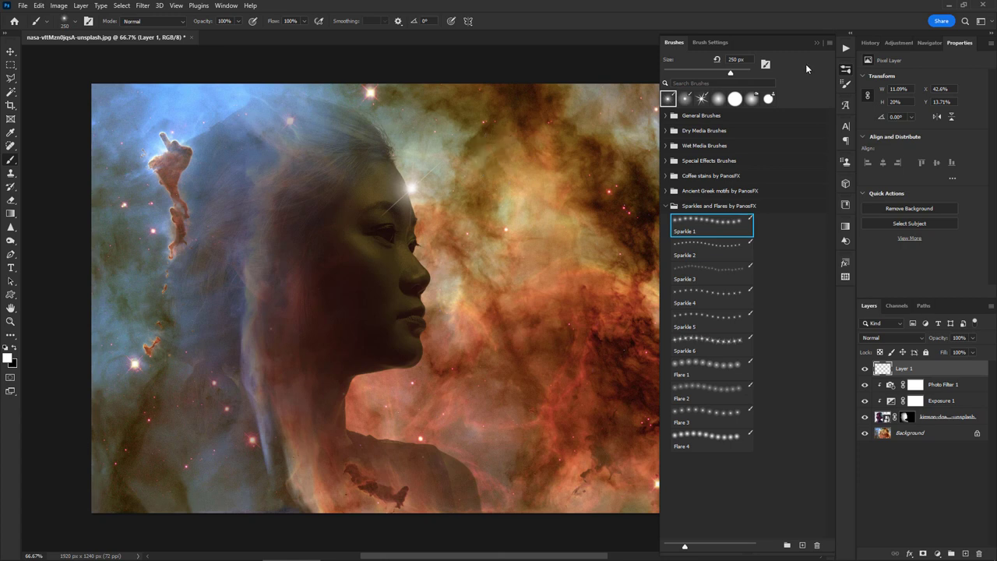
pyautogui.click(816, 43)
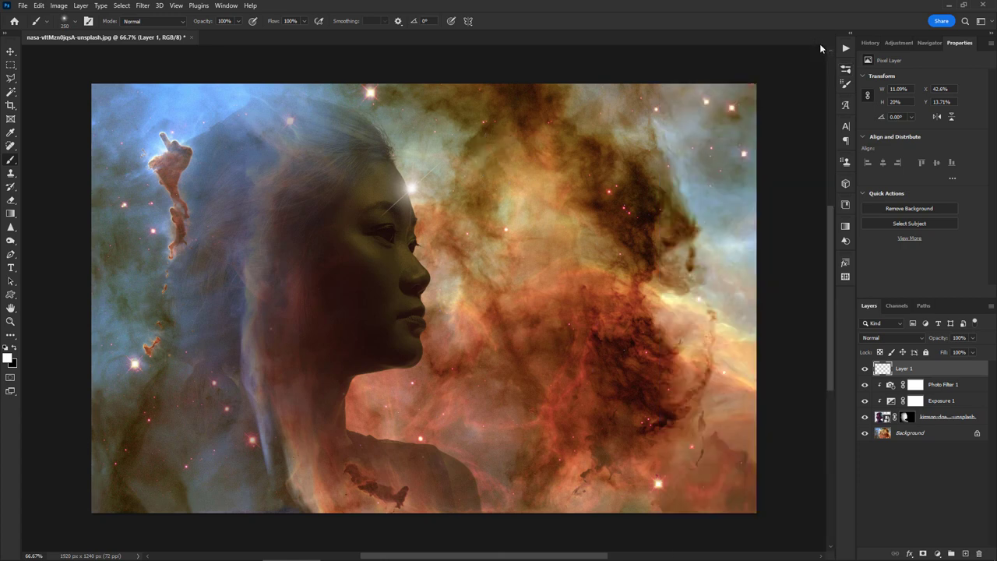
pyautogui.press('v')
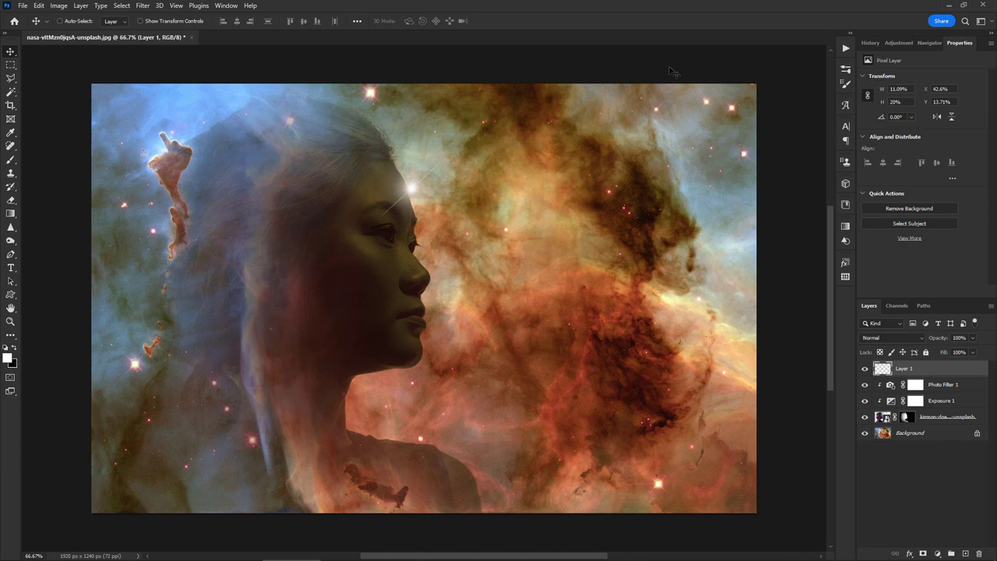